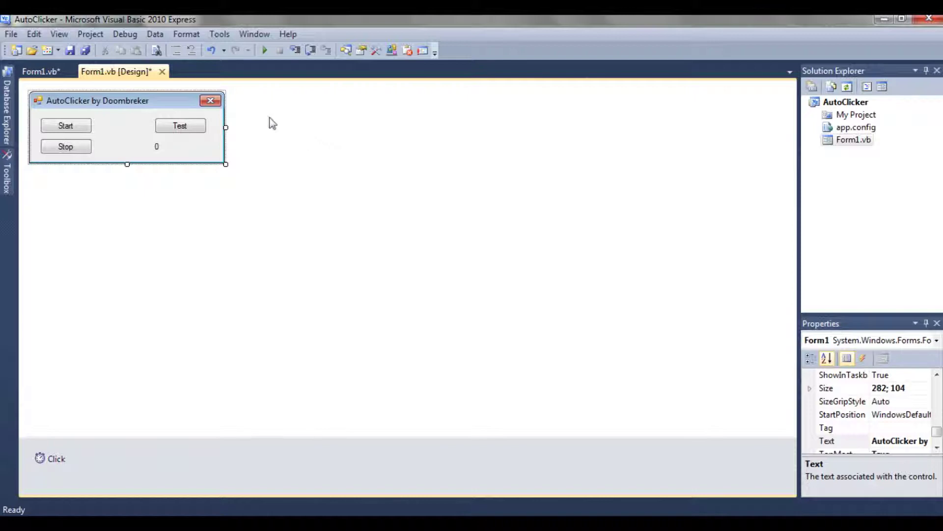
Step: Launch a debug run of the AutoClicker form with its Start, Stop and Test buttons
click(266, 50)
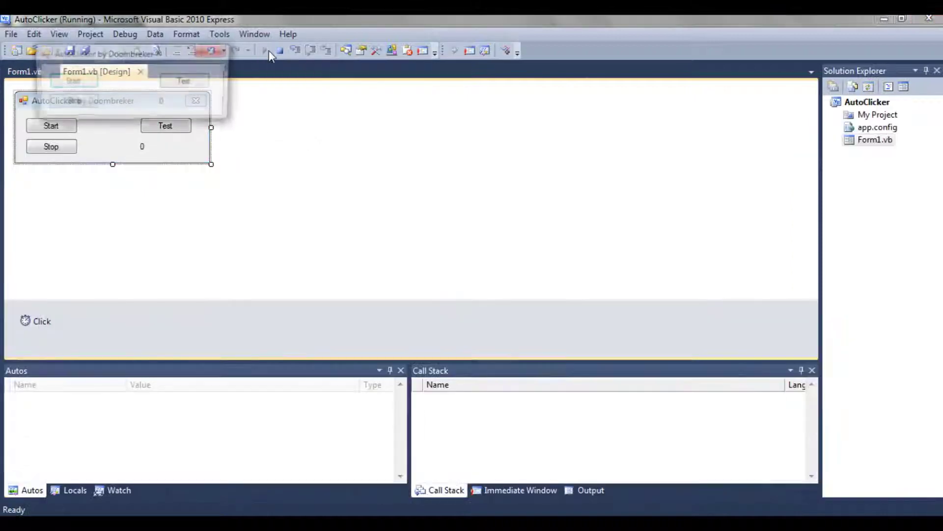
Step: Start the clicker, hit the PInvokeStackImbalance error, then stop debugging
click(67, 83)
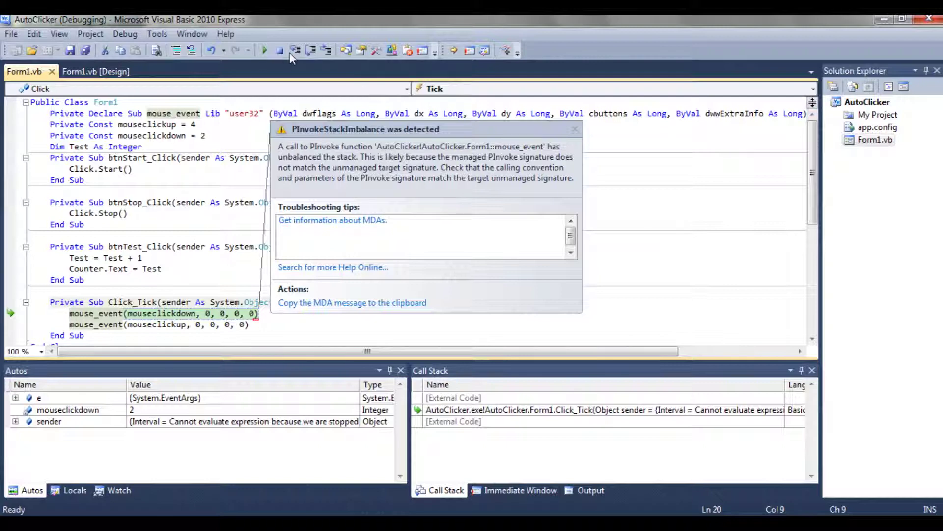
click(281, 51)
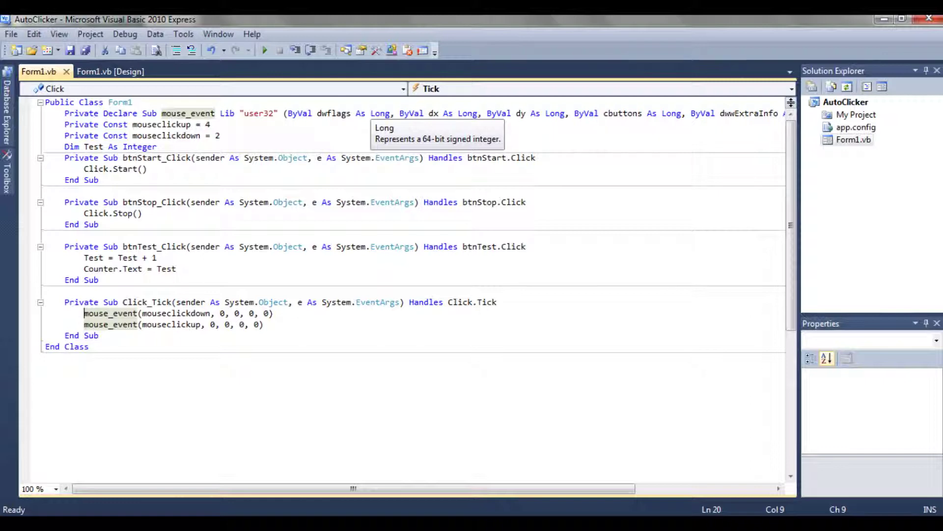
Step: Retype dwflags, dx and dy in the mouse_event Declare line as Integer instead of Long
click(389, 114)
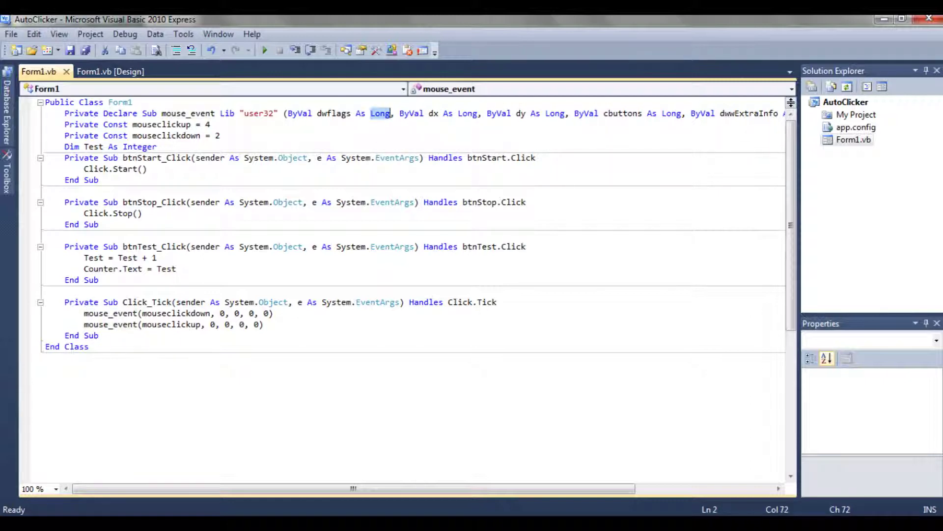
key(BackSpace)
key(BackSpace)
key(BackSpace)
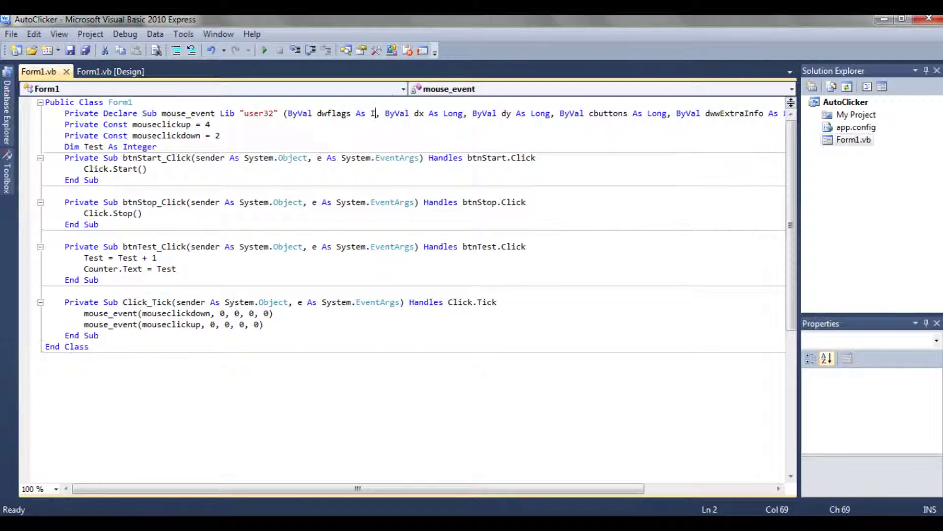
text(Integer)
click(360, 113)
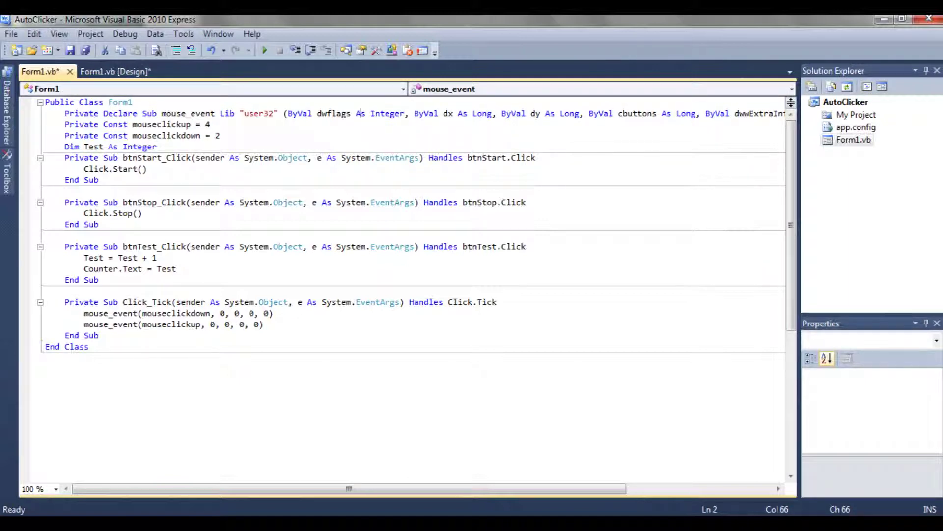
click(382, 113)
click(374, 114)
double_click(483, 114)
text(In)
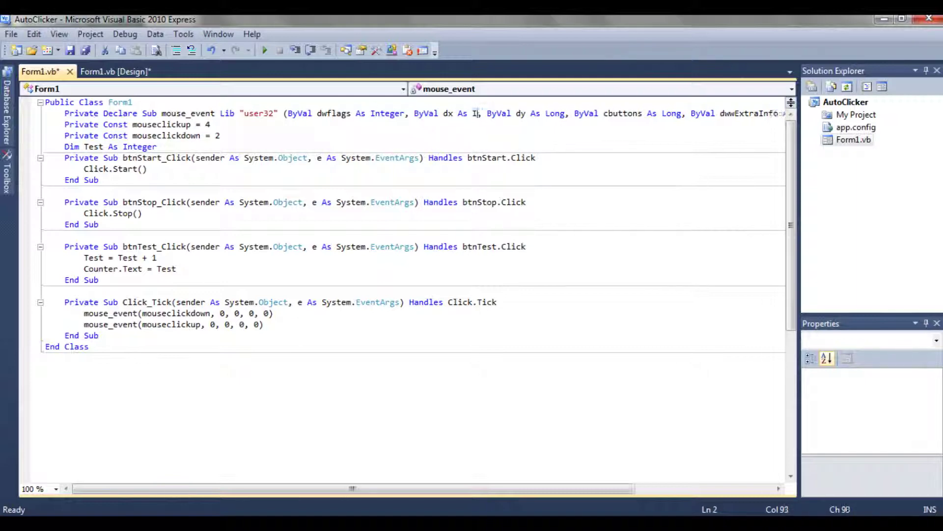
text(teger)
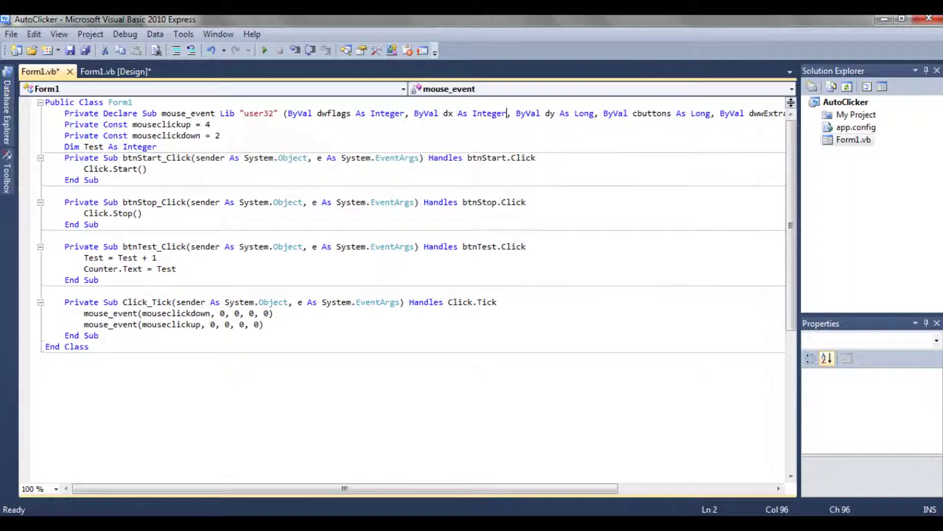
click(586, 113)
double_click(584, 114)
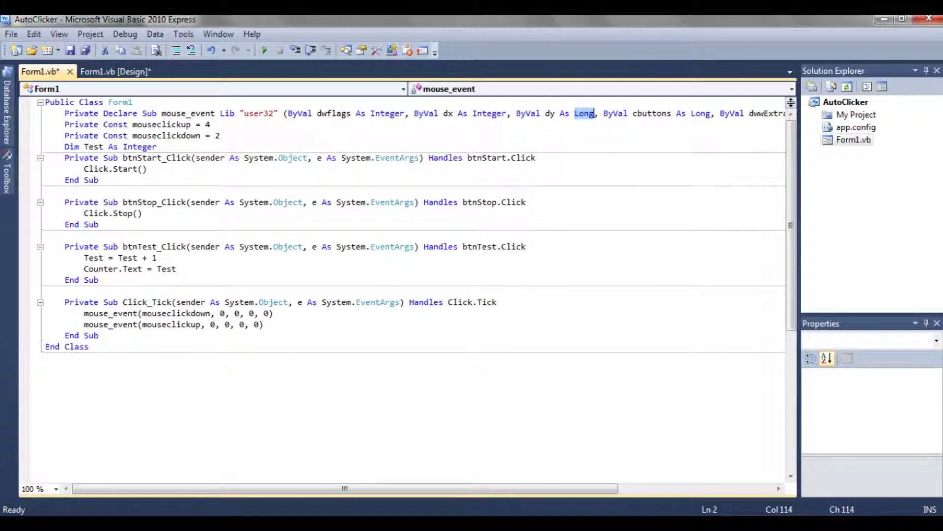
text(Integ)
text(er)
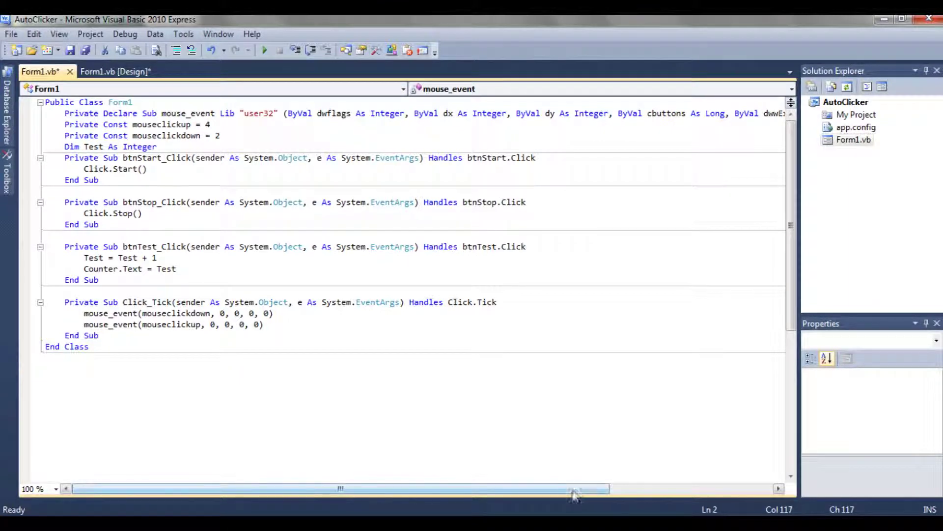
drag(574, 490, 678, 490)
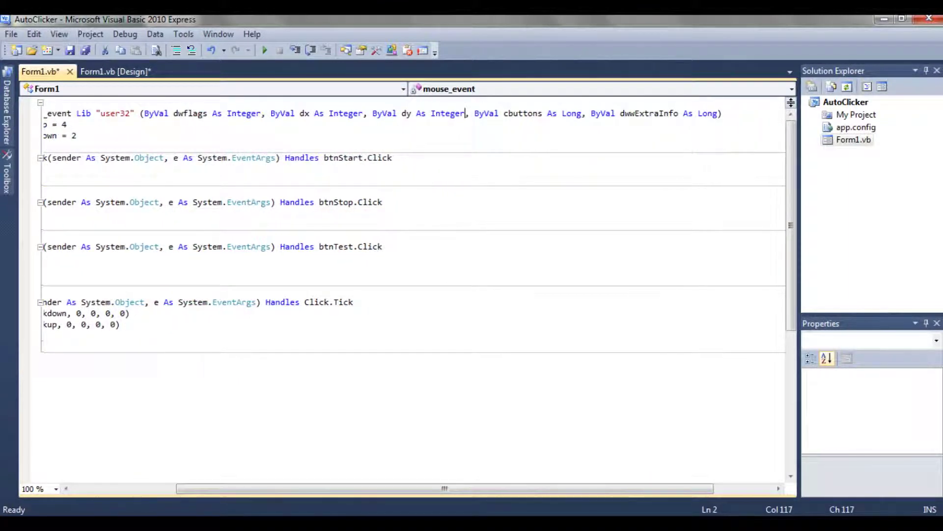
Step: Make cbuttons and dwExtraInfo Integer, then test-run the form, clicking Test, and stop debugging
drag(562, 114, 583, 114)
text(Integer)
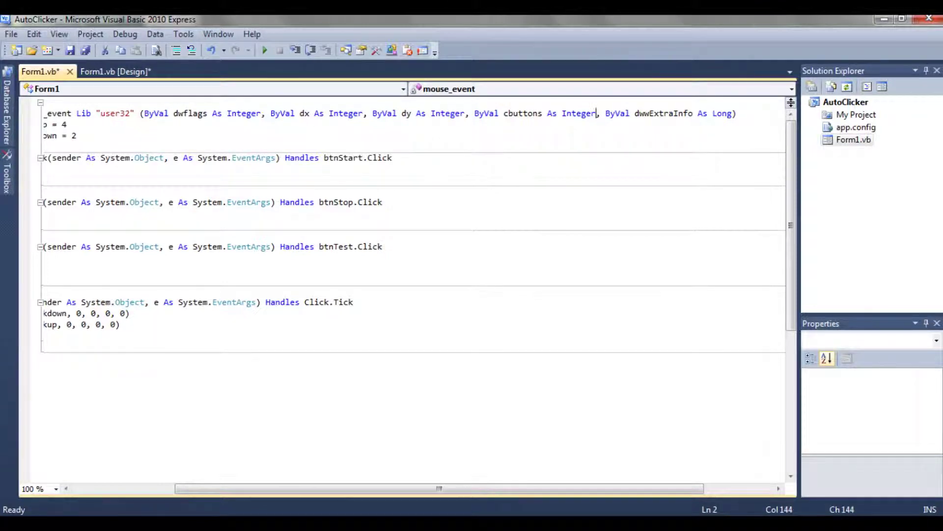
drag(713, 114, 734, 115)
text(I)
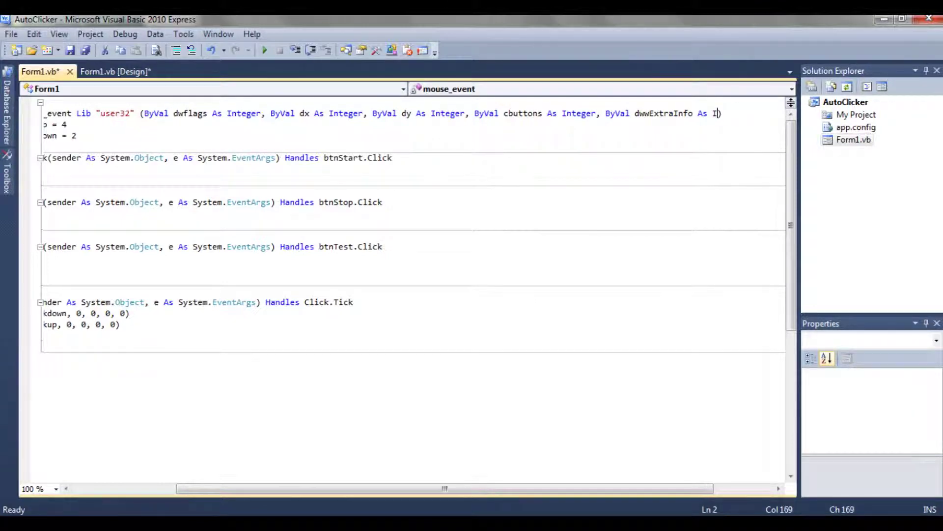
text(nteger)
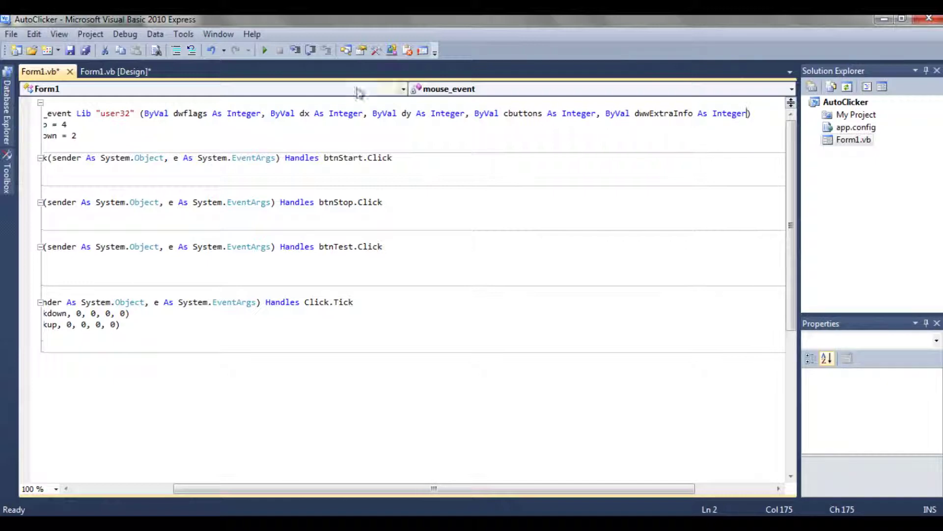
click(264, 50)
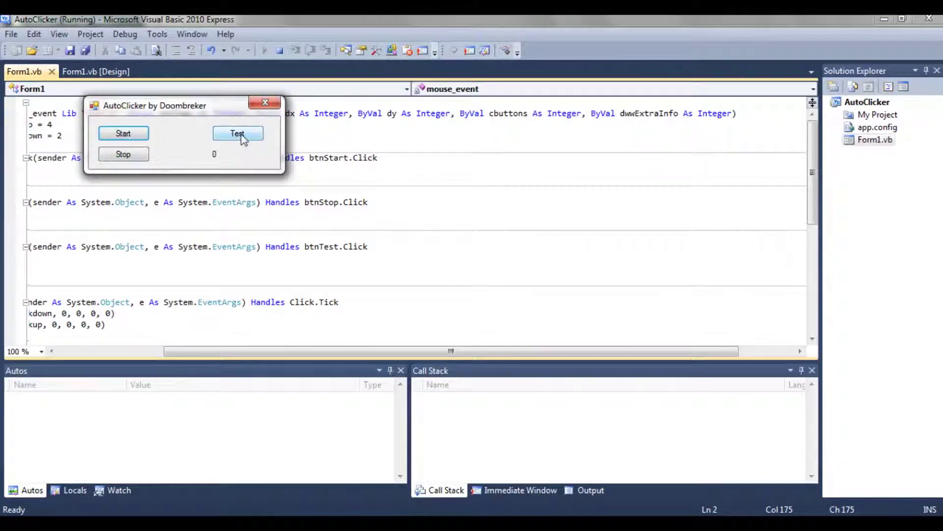
click(243, 138)
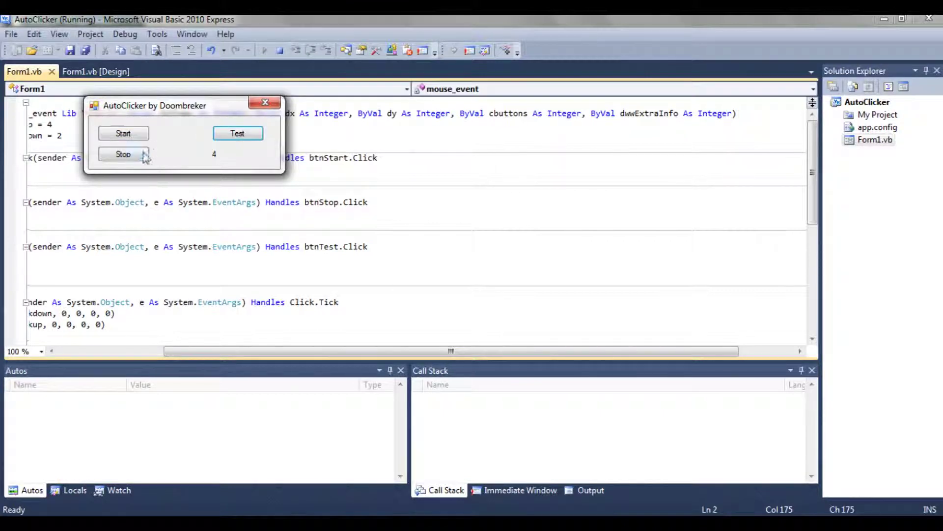
click(124, 153)
click(281, 52)
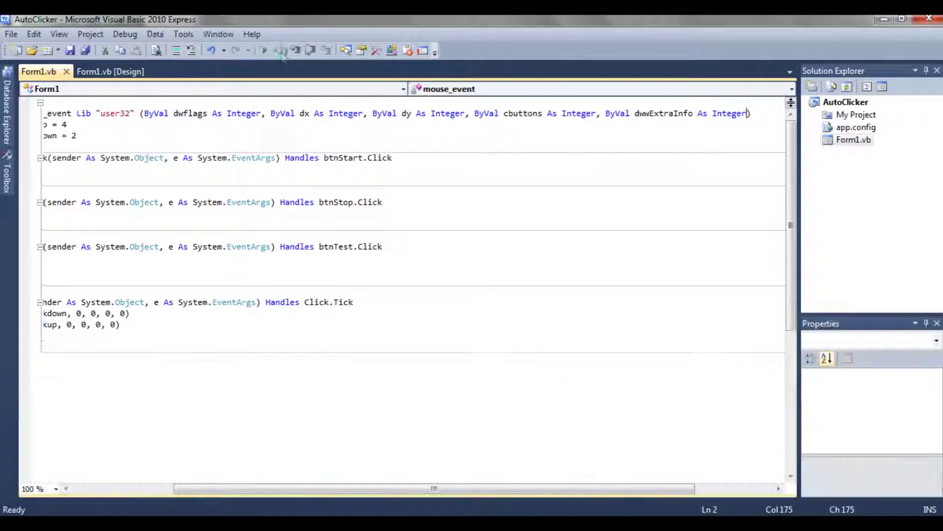
Step: Check AutoClicker's Advanced Compile Options, close the project properties and return to Form1.vb [Design]
right_click(848, 103)
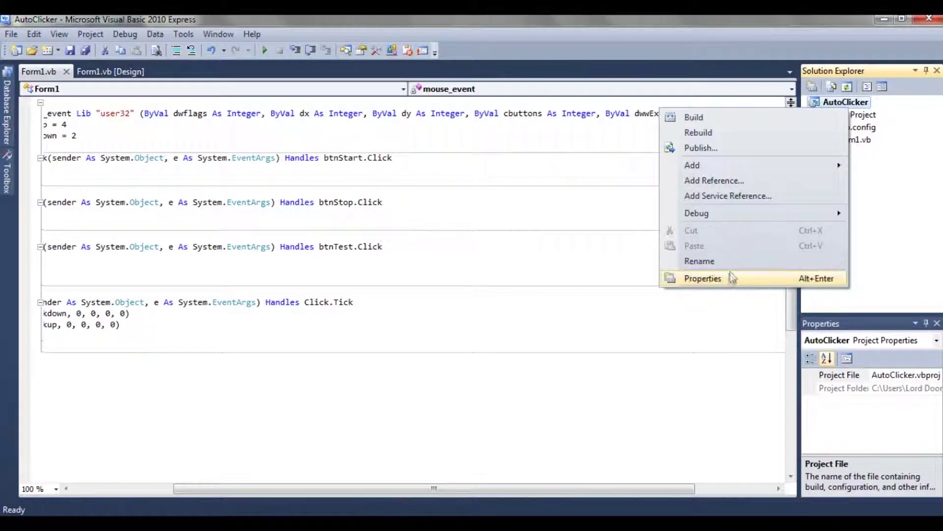
click(729, 278)
click(226, 464)
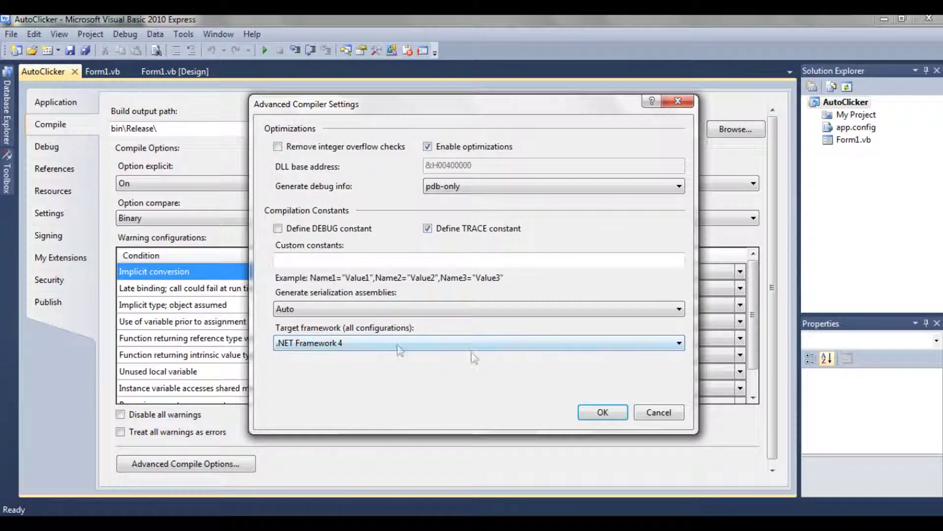
click(658, 412)
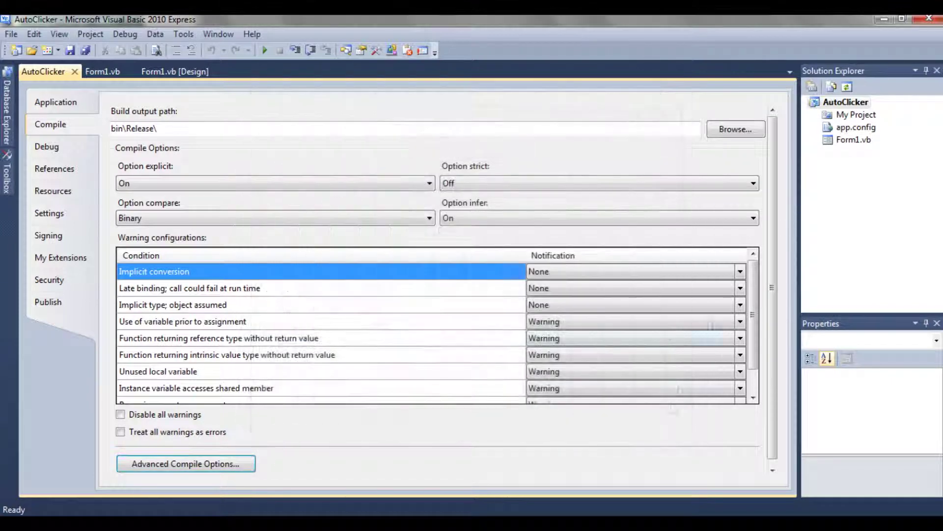
click(75, 71)
click(102, 74)
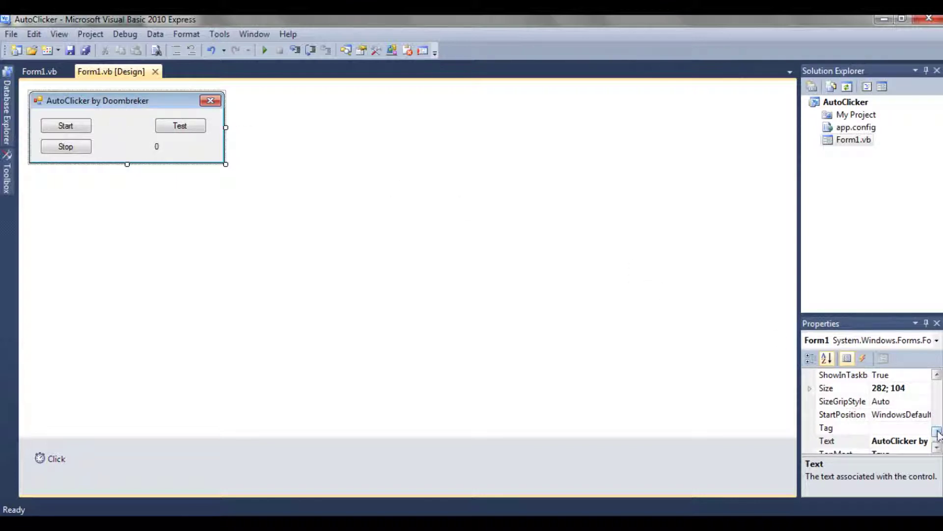
drag(938, 433, 938, 439)
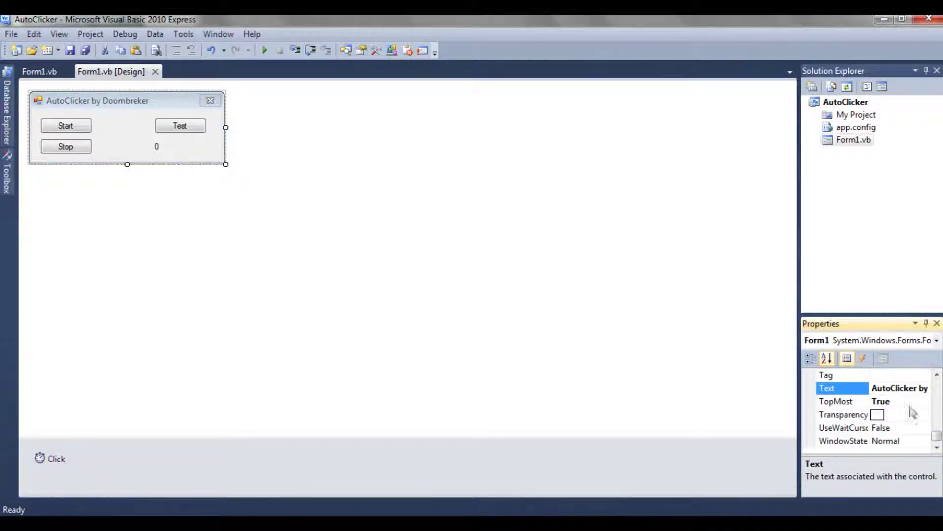
mouse_move(936, 435)
mouse_down()
mouse_move(937, 409)
mouse_move(917, 414)
mouse_up()
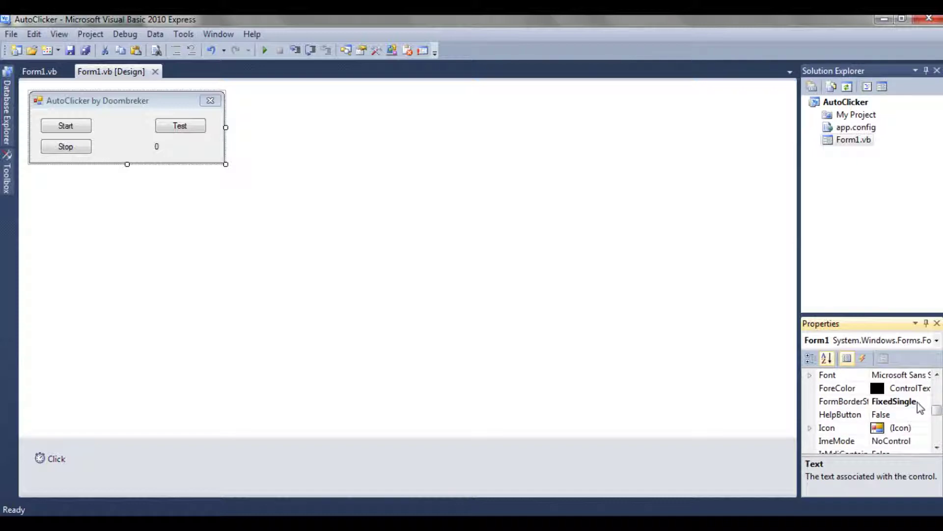
drag(937, 411, 937, 422)
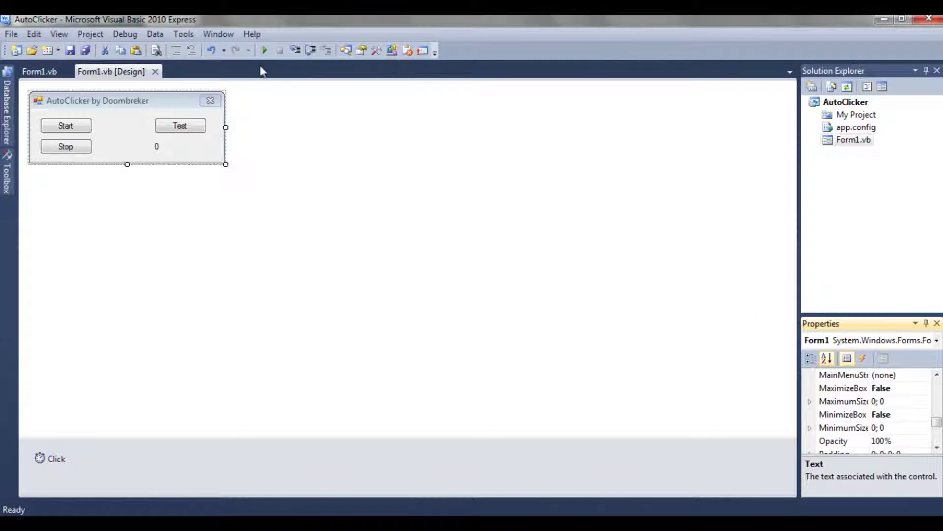
click(265, 51)
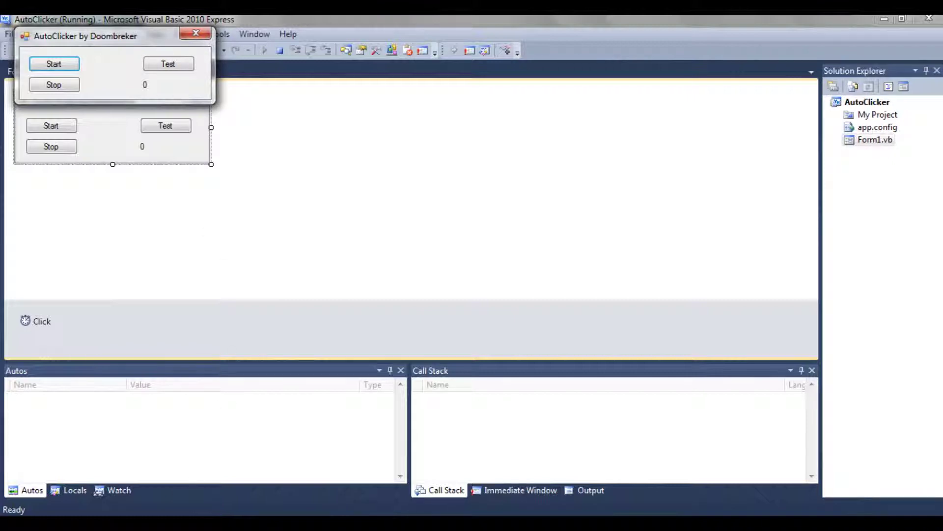
click(206, 514)
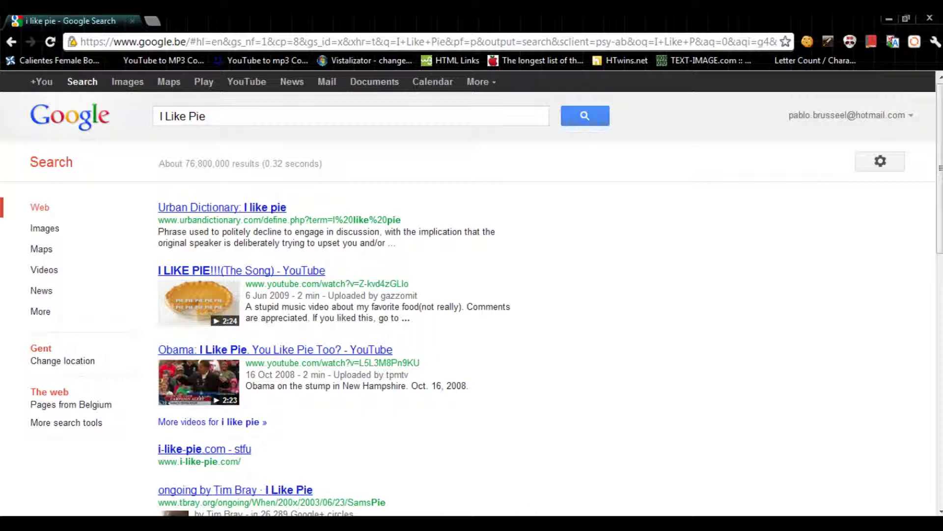
mouse_move(82, 37)
mouse_down()
mouse_move(461, 213)
mouse_move(391, 196)
mouse_up()
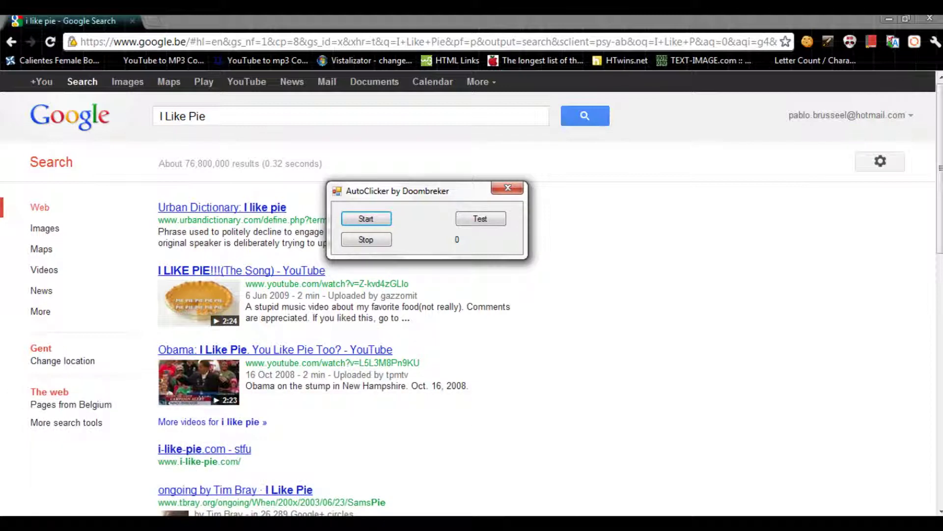
key(alt+Tab)
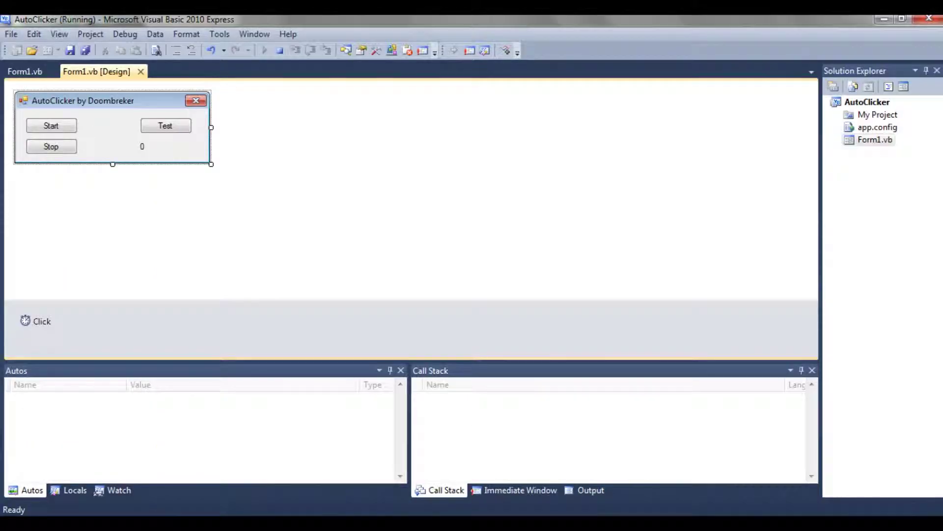
click(492, 472)
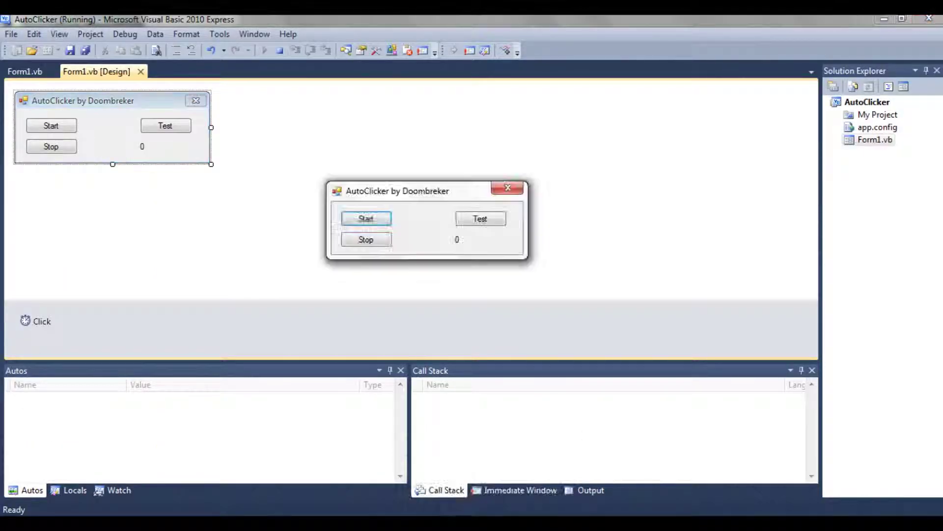
drag(411, 190, 325, 148)
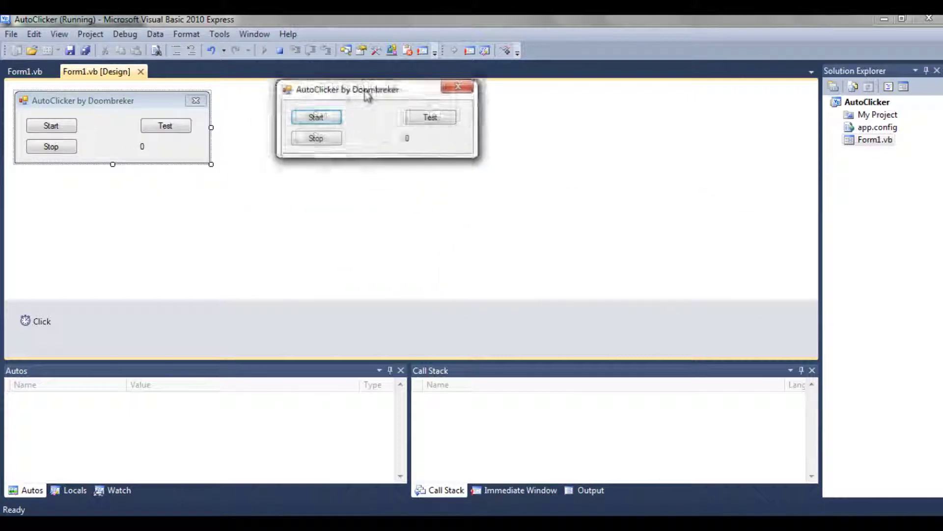
mouse_move(325, 148)
mouse_down()
mouse_move(321, 129)
mouse_move(281, 111)
mouse_up()
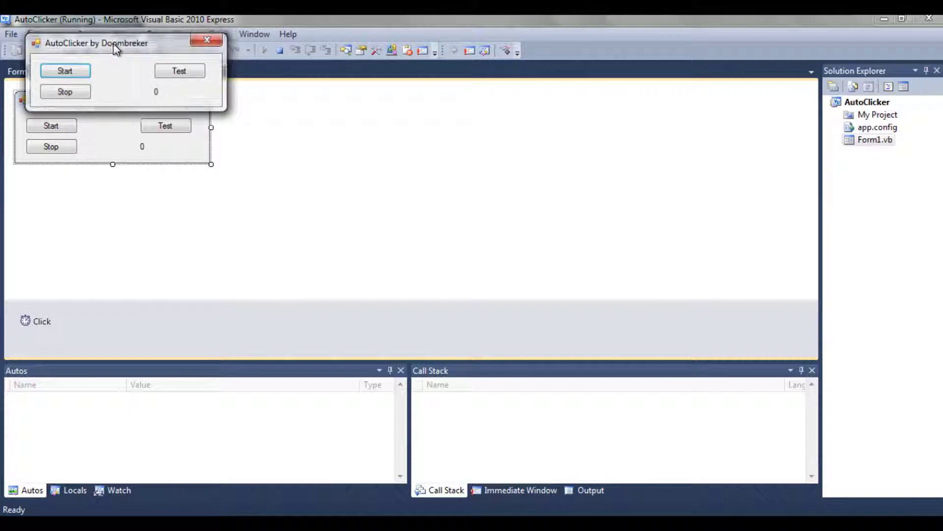
click(280, 52)
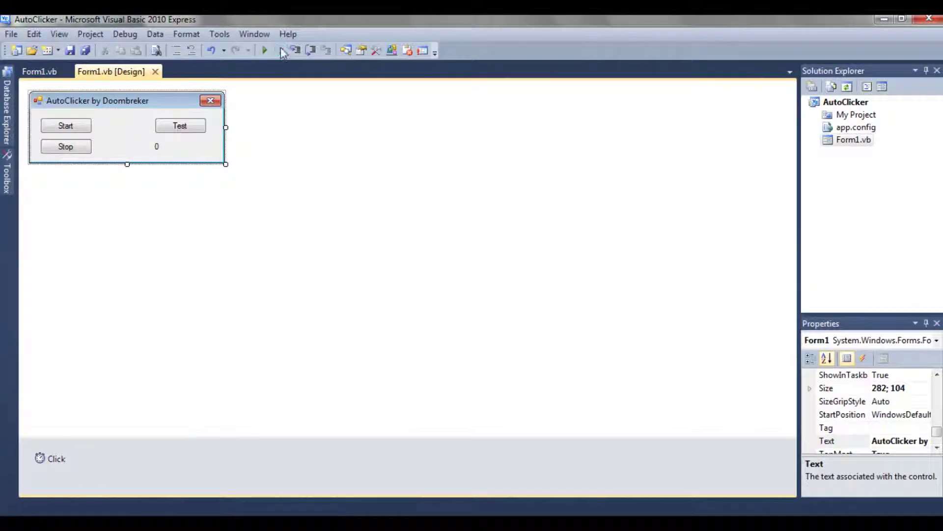
drag(936, 437, 937, 443)
click(841, 388)
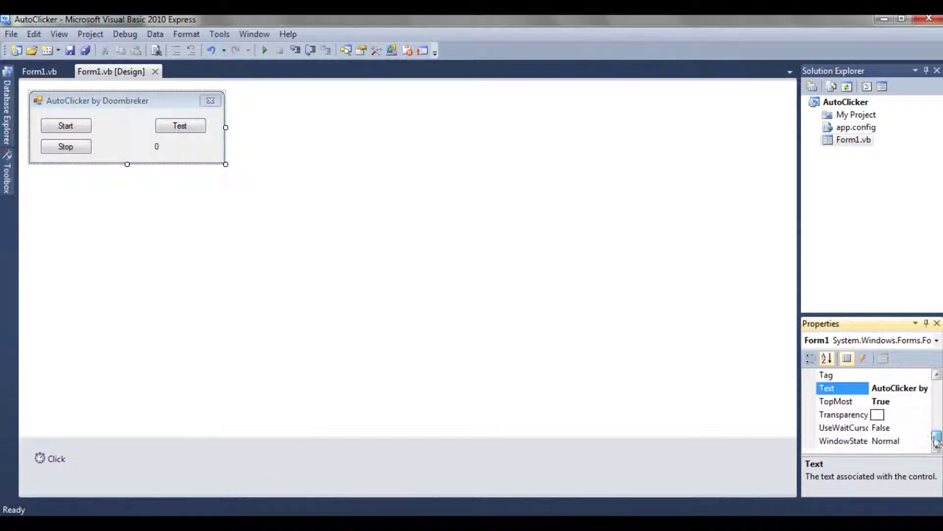
click(894, 404)
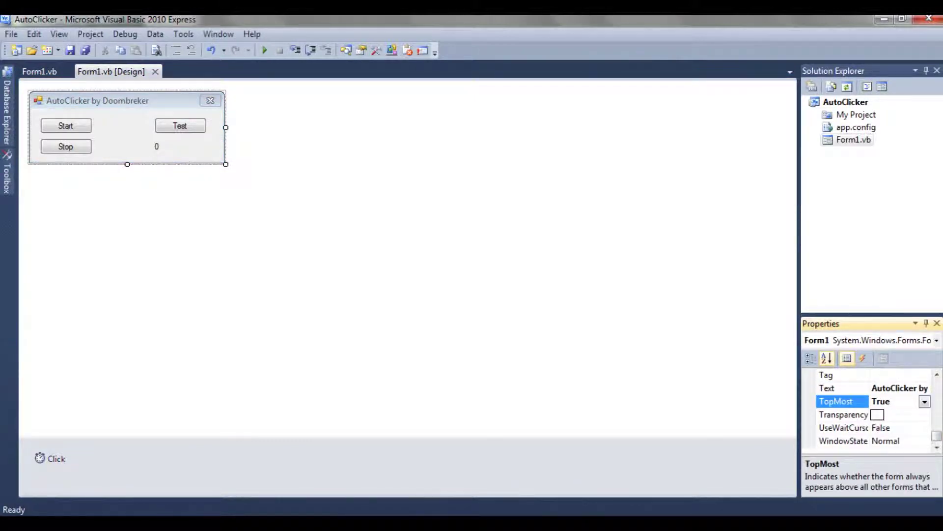
click(264, 51)
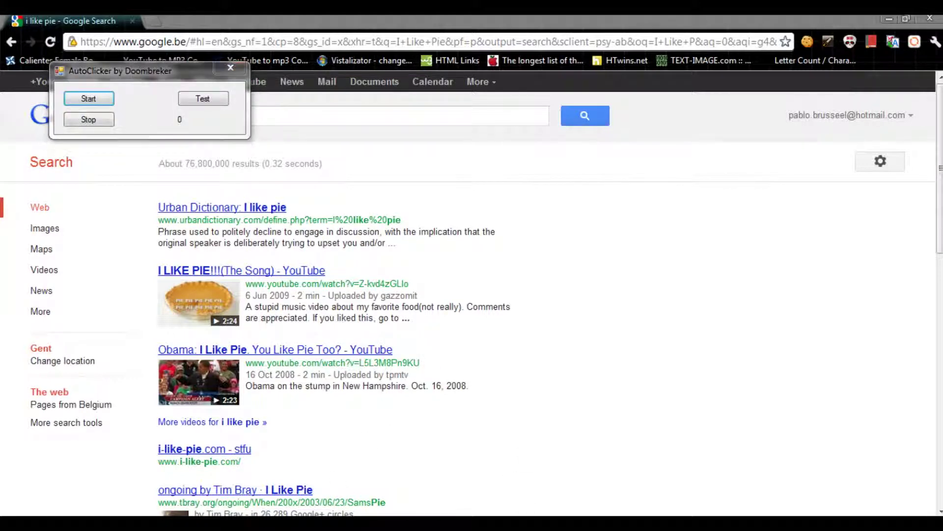
key(alt+Tab)
click(278, 51)
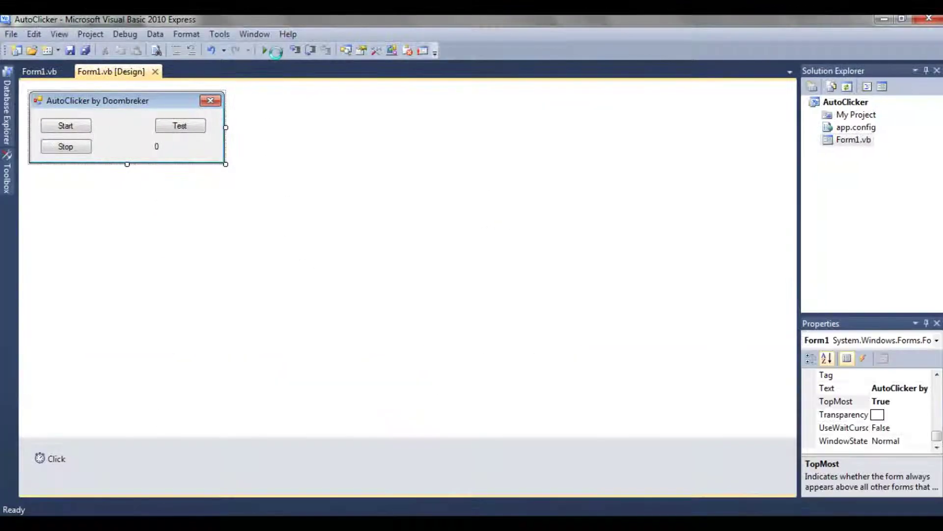
Step: Open the RSAutoTyper solution from its folder via File > Open Project
click(15, 36)
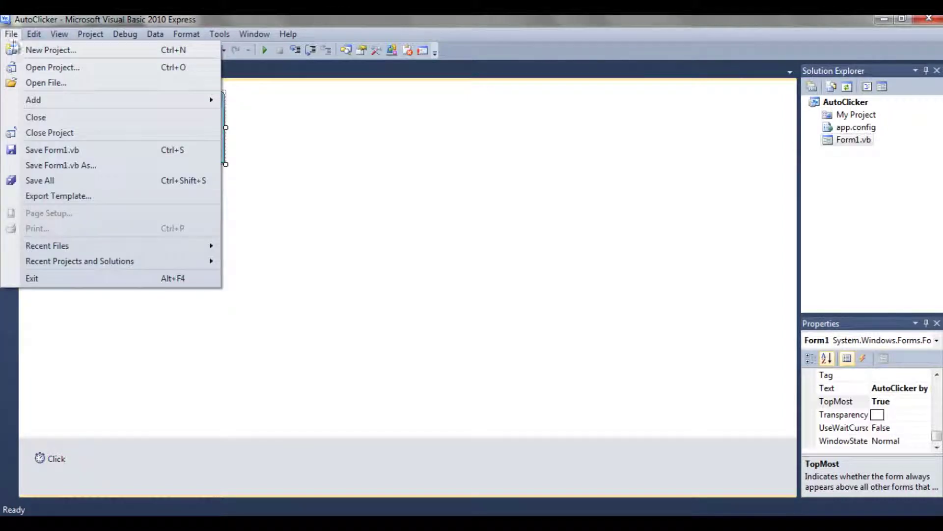
click(44, 67)
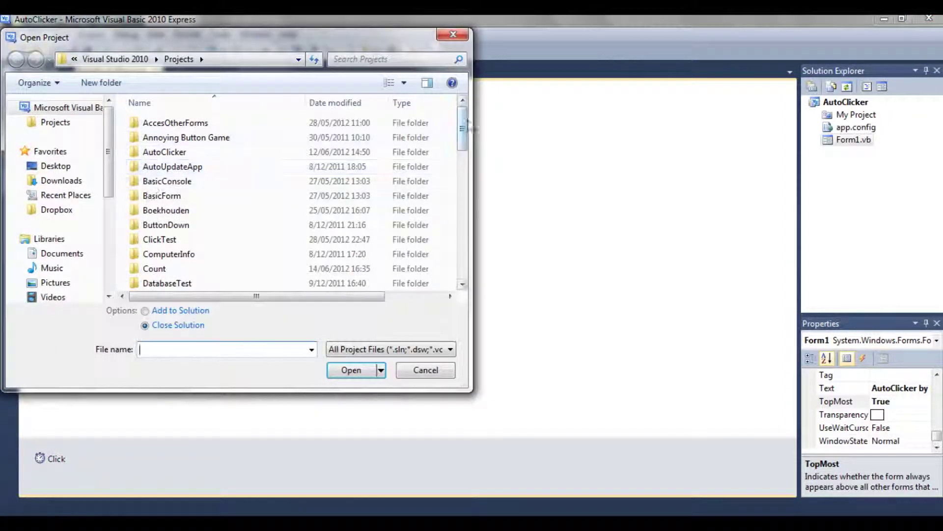
drag(460, 127, 468, 277)
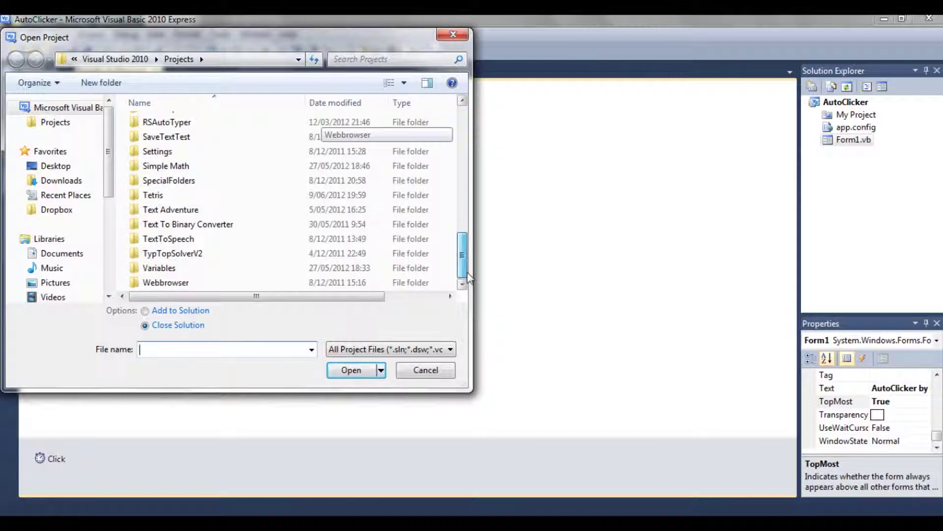
scroll(468, 276, up, 1)
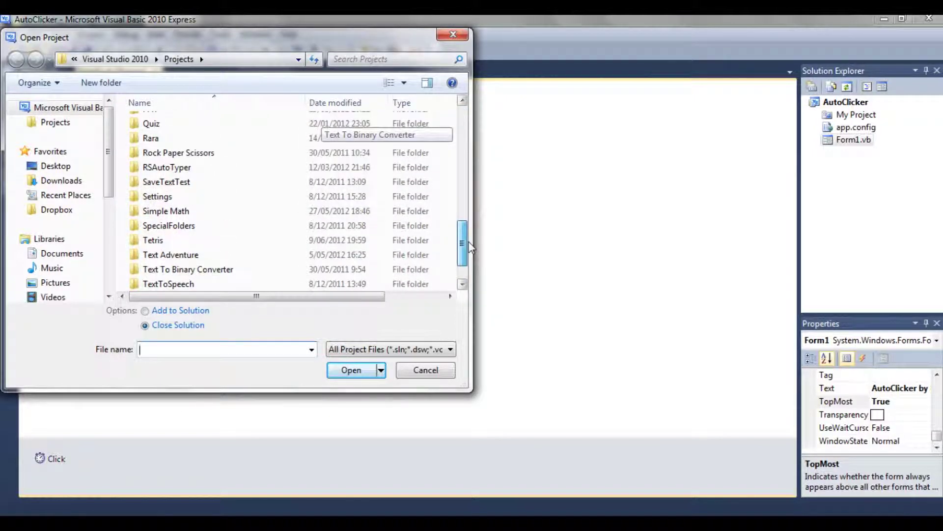
double_click(177, 167)
click(177, 138)
click(351, 369)
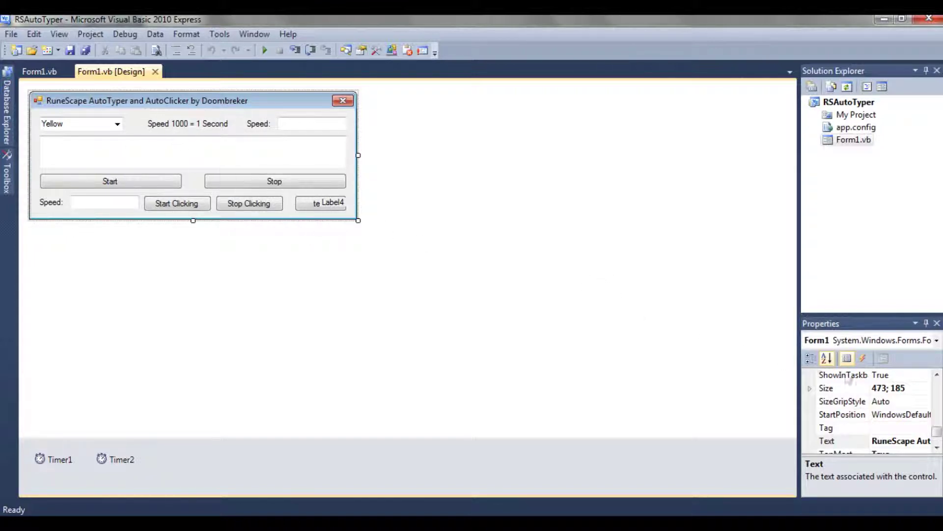
Step: Confirm the test button's Visible is False, then run RSAutoTyper and stop debugging
click(302, 203)
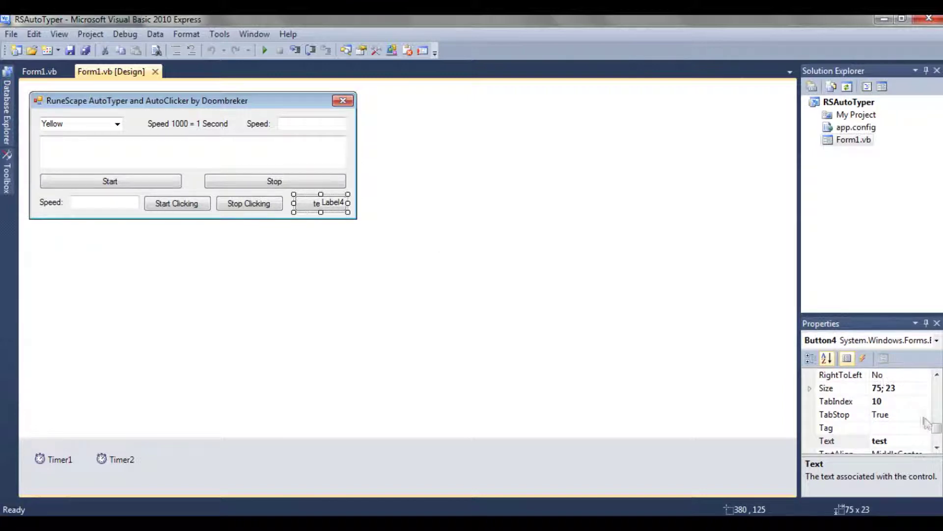
drag(938, 430, 938, 439)
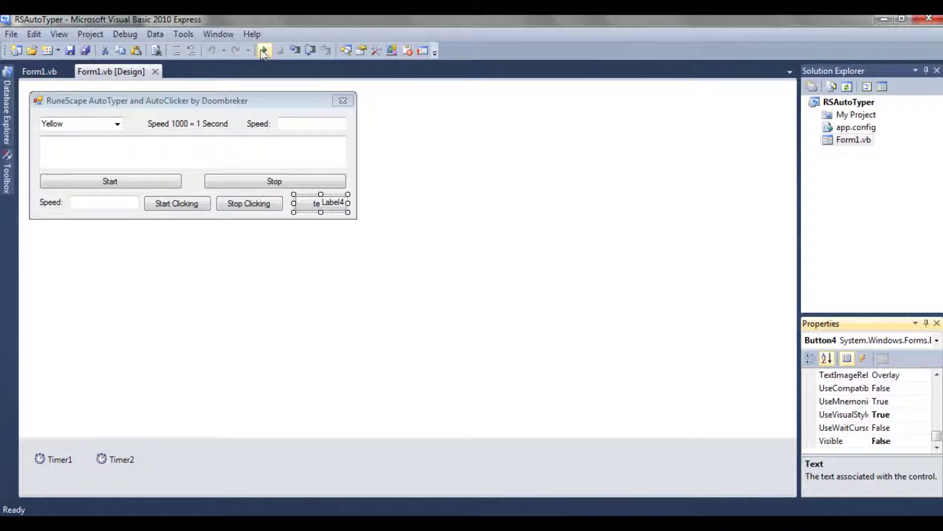
click(260, 49)
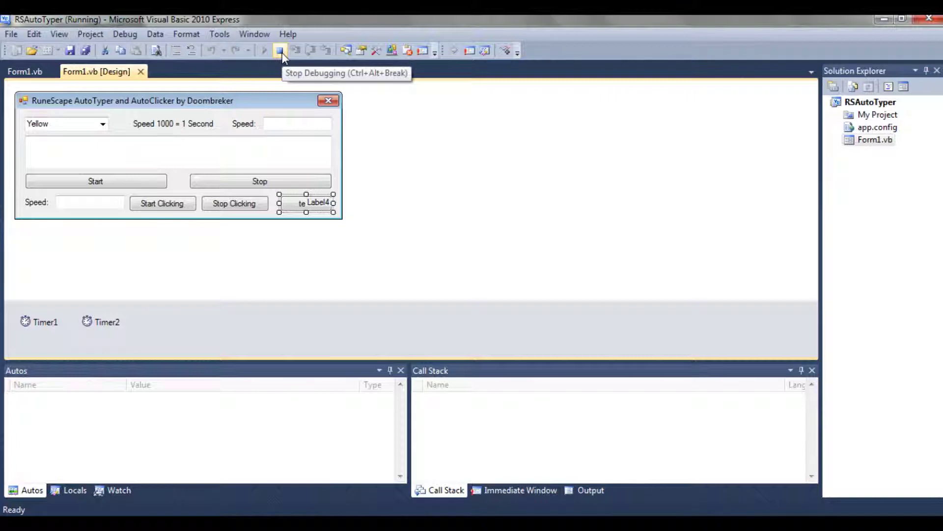
click(280, 51)
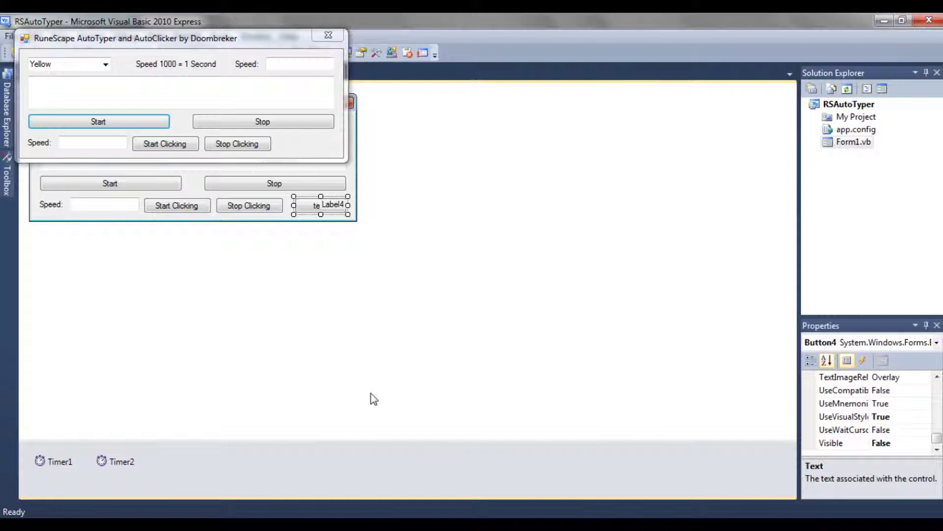
Step: Move the running AutoTyper window, switch to Chrome to check it stays on top, then close it
mouse_move(223, 42)
mouse_down()
mouse_move(488, 109)
mouse_move(344, 112)
mouse_up()
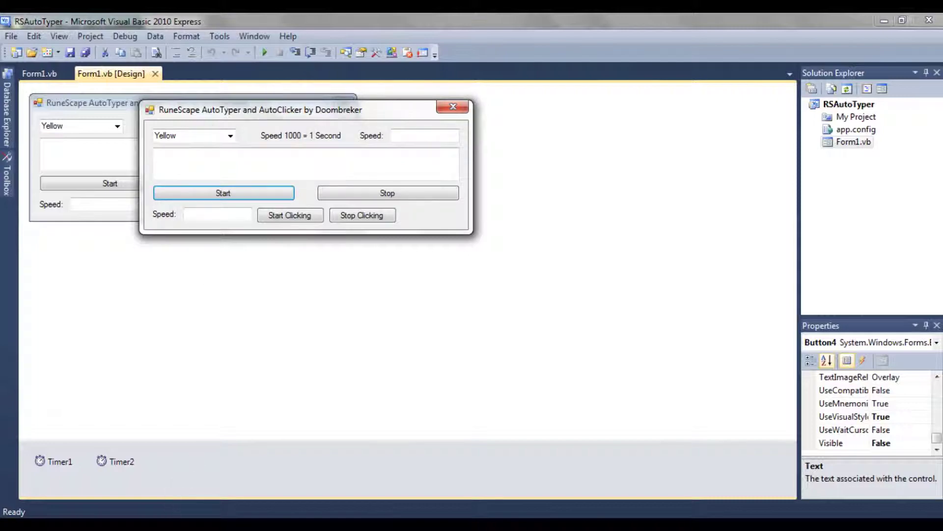
key(alt+Tab)
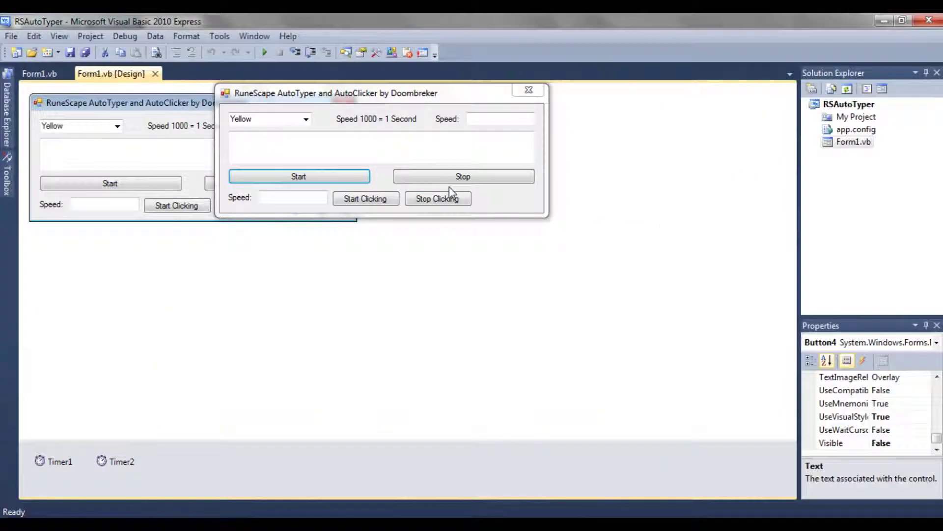
click(528, 92)
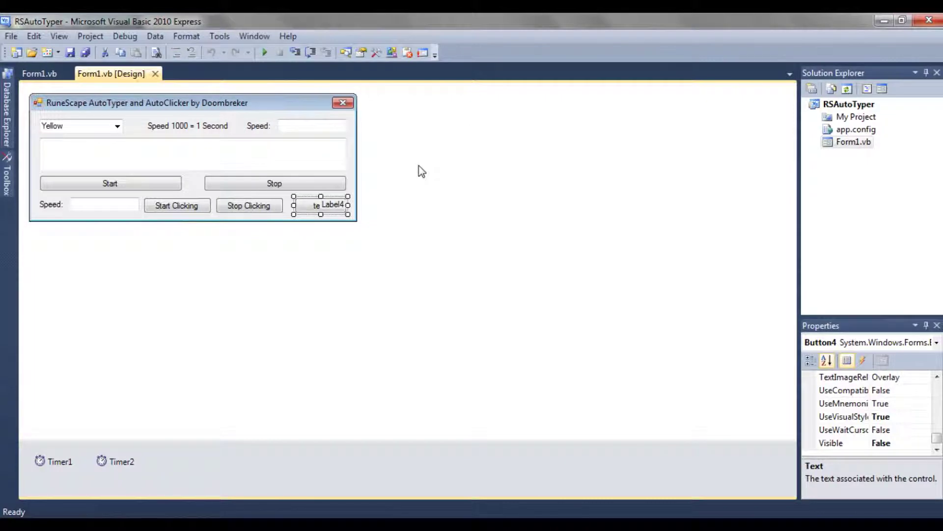